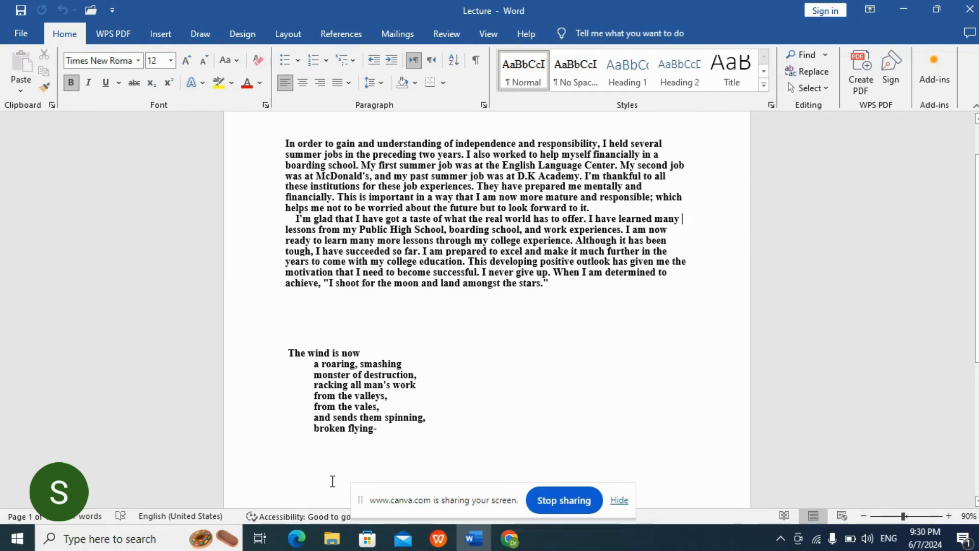
Insert a page break on the blank line directly below the poem's last line, "broken flying-".
left_click(305, 467)
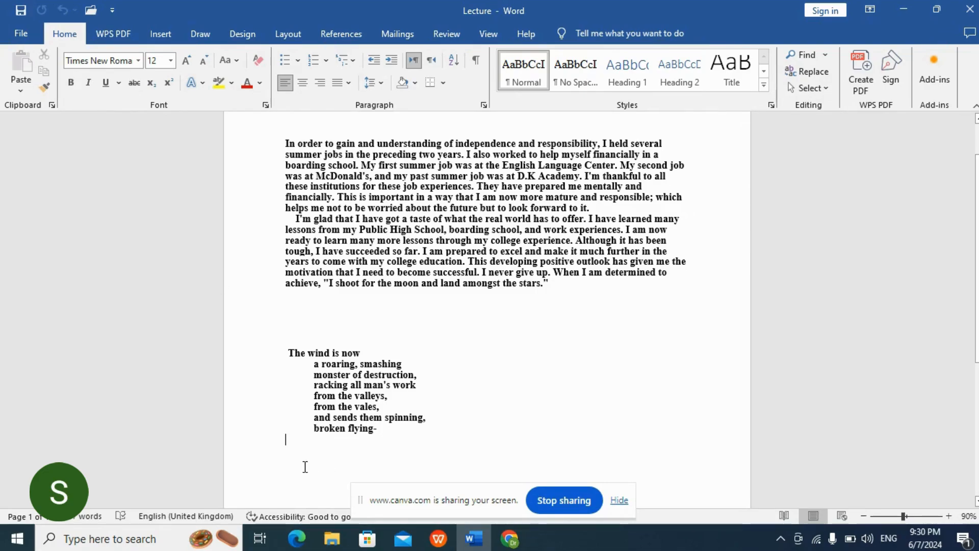
left_click(153, 35)
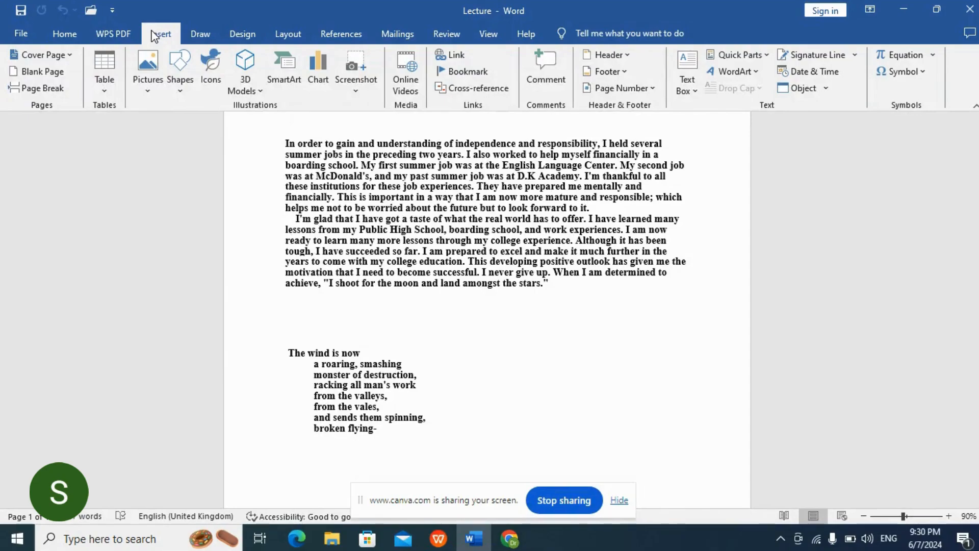
left_click(43, 89)
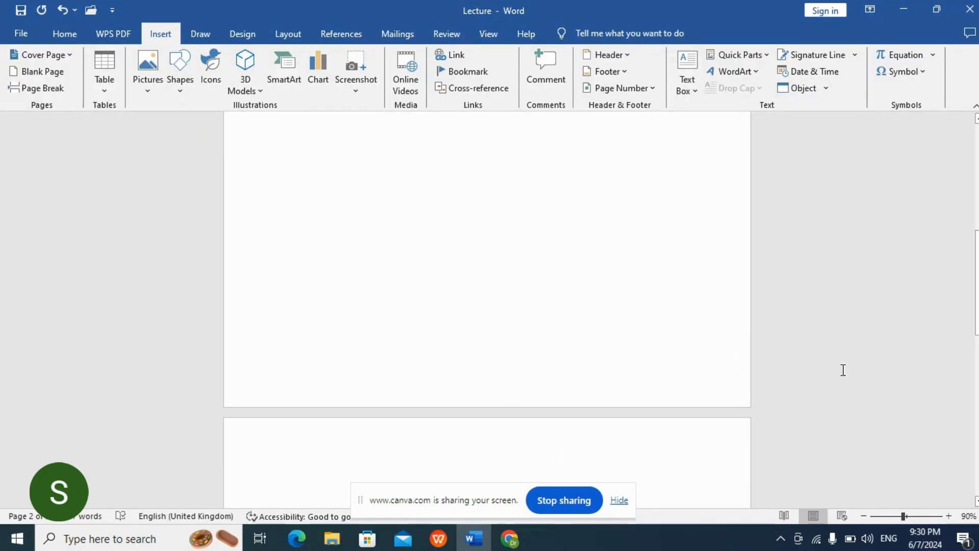
scroll(976, 321, "up", 6)
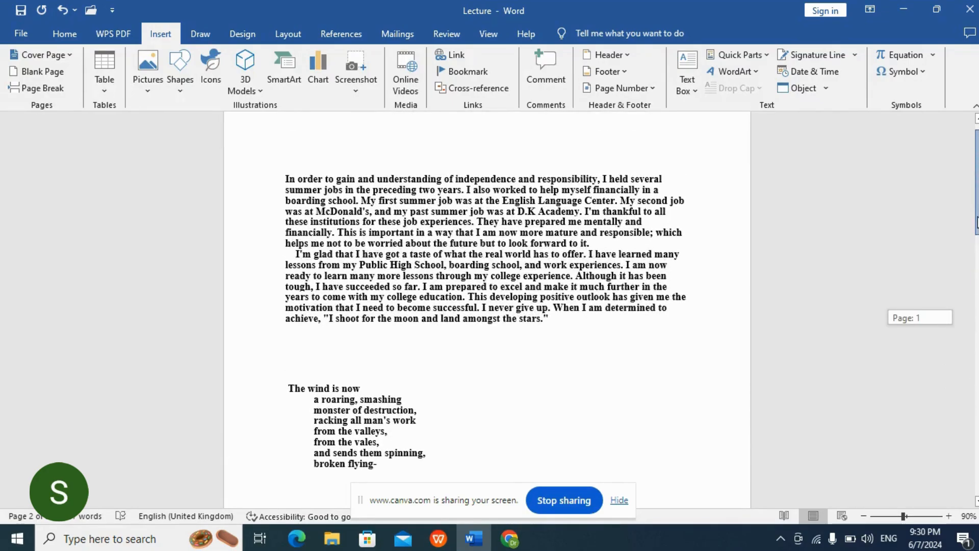
Switch to the WPS presentation, show the slide "Section 3: Inserting Section Breaks", and return to the Word document.
left_click(428, 541)
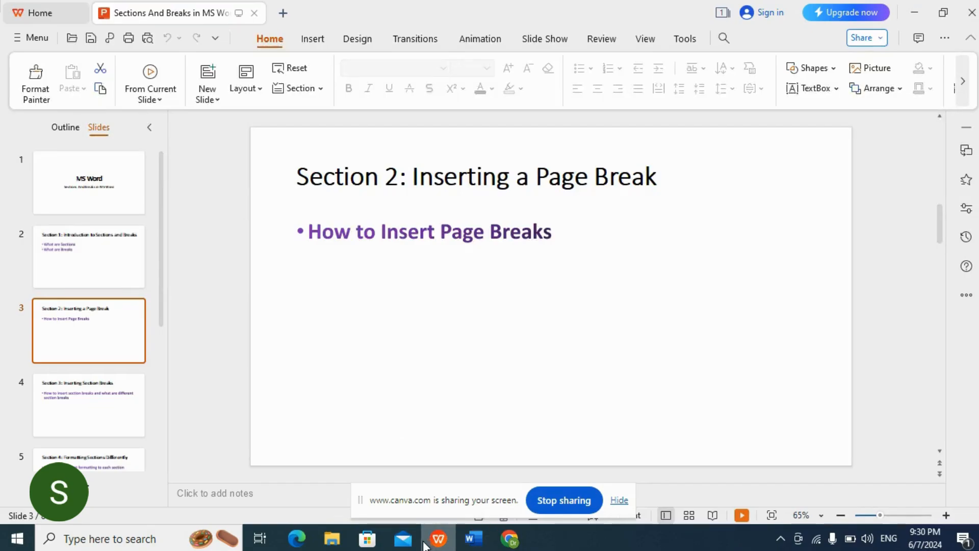
left_click(89, 413)
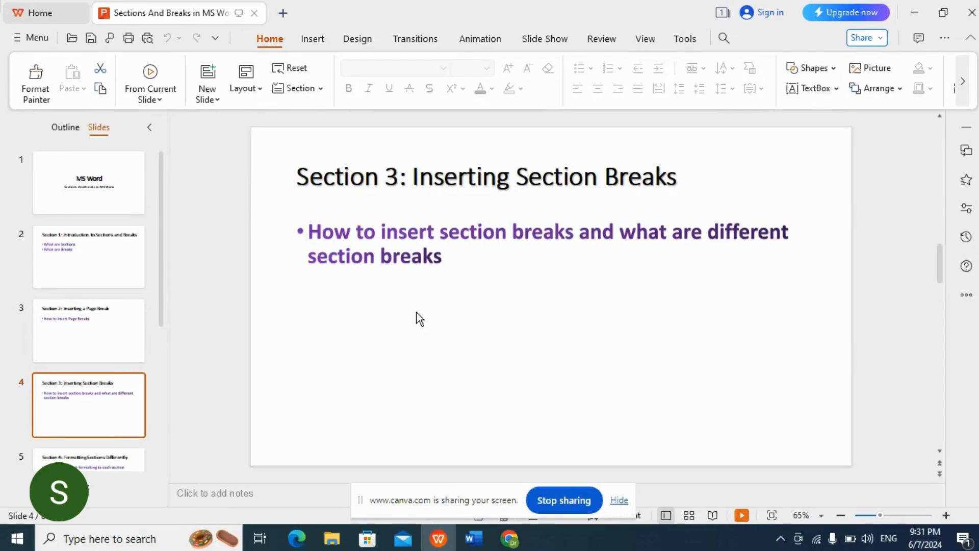
left_click(473, 538)
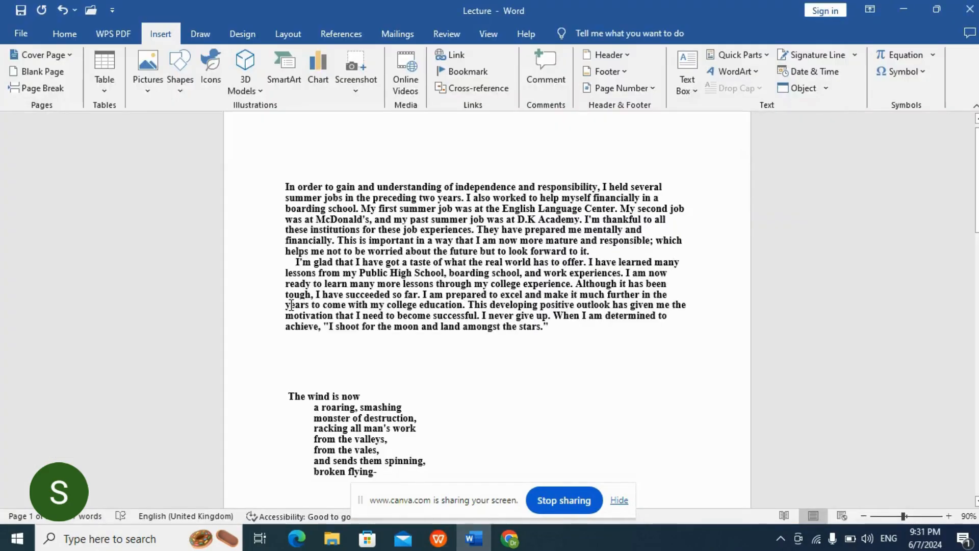
Insert a Next Page section break on the blank line between the essay text and the poem.
left_click(295, 362)
left_click(289, 34)
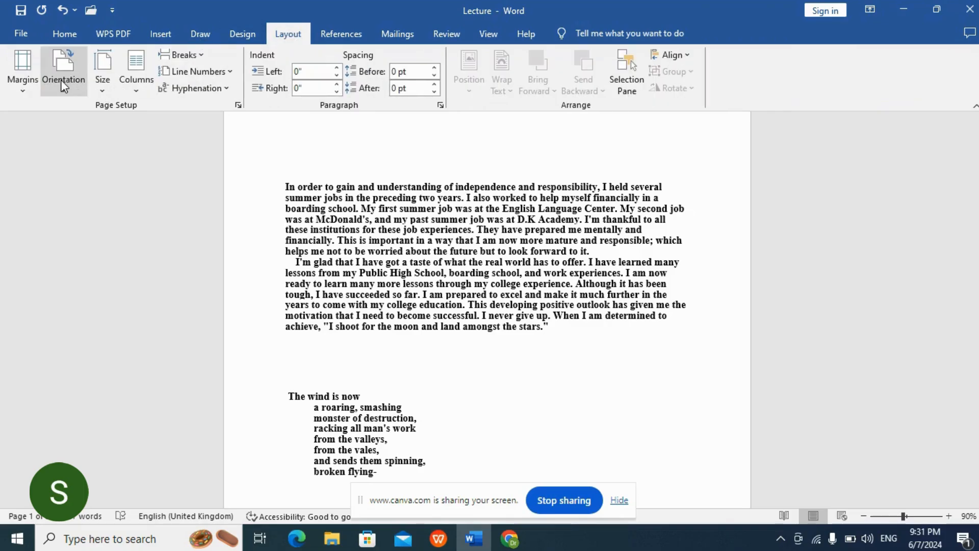
left_click(199, 56)
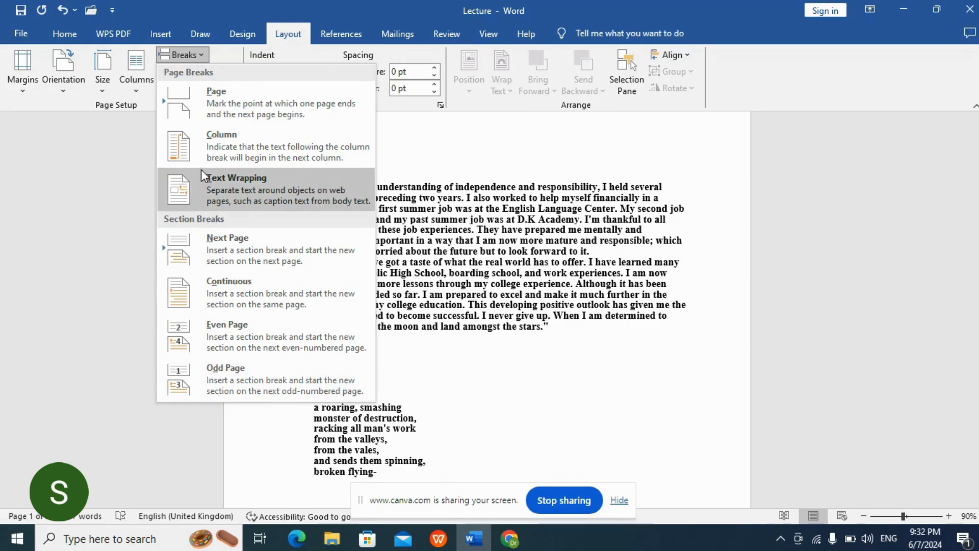
left_click(222, 265)
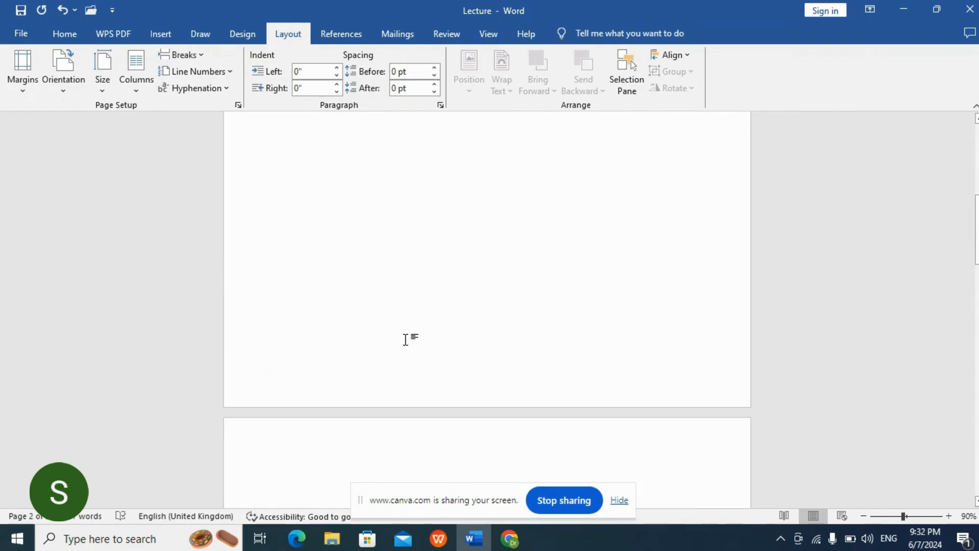
Switch to the WPS presentation, show the slide "Section 4: Formatting Sections Differently", and return to the Word document.
left_click(439, 539)
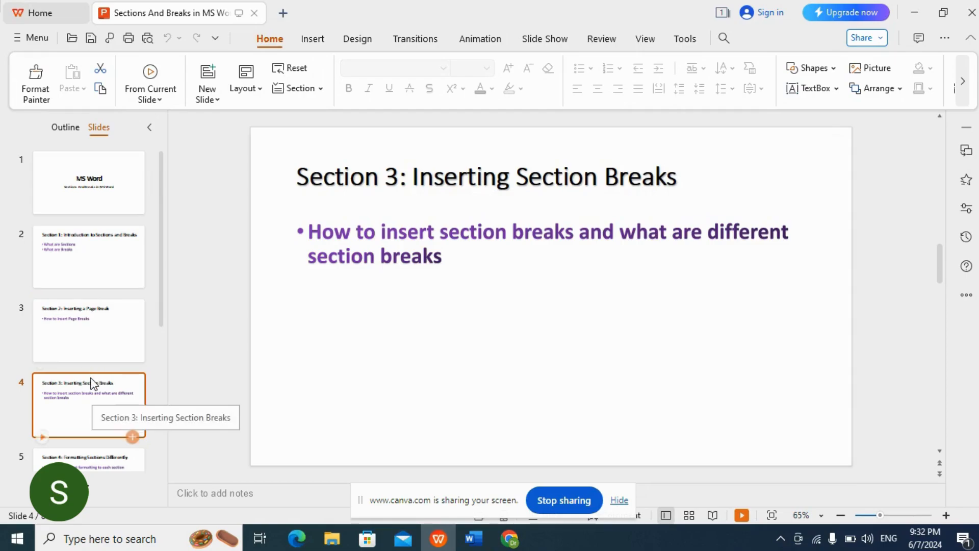
left_click(79, 458)
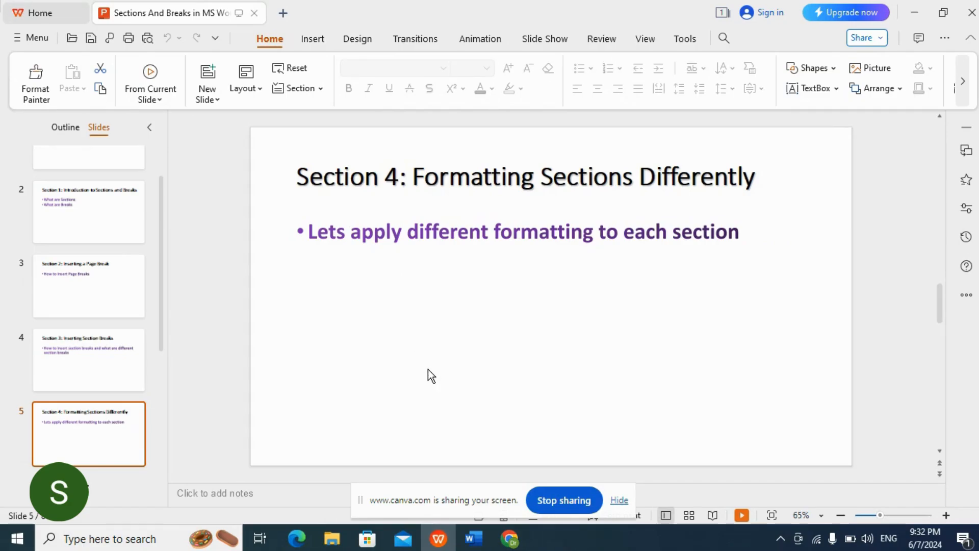
left_click(474, 538)
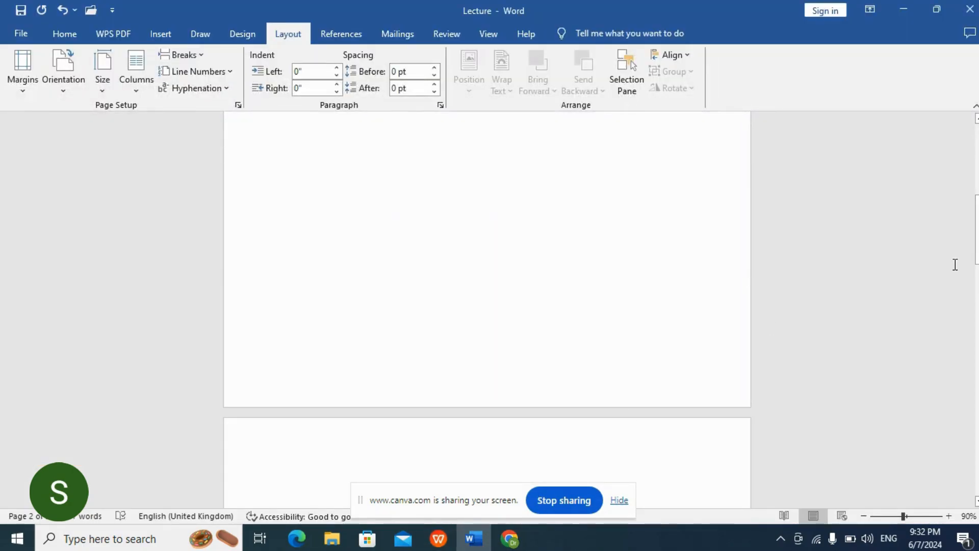
Open the page header for editing and unlink the Section 2 header from the previous section.
scroll(905, 281, "up", 4)
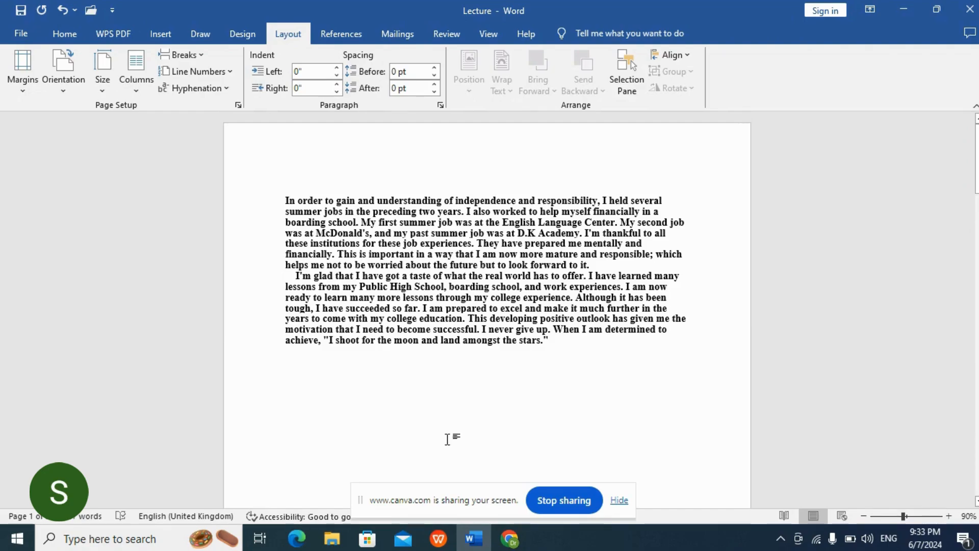
double_click(289, 176)
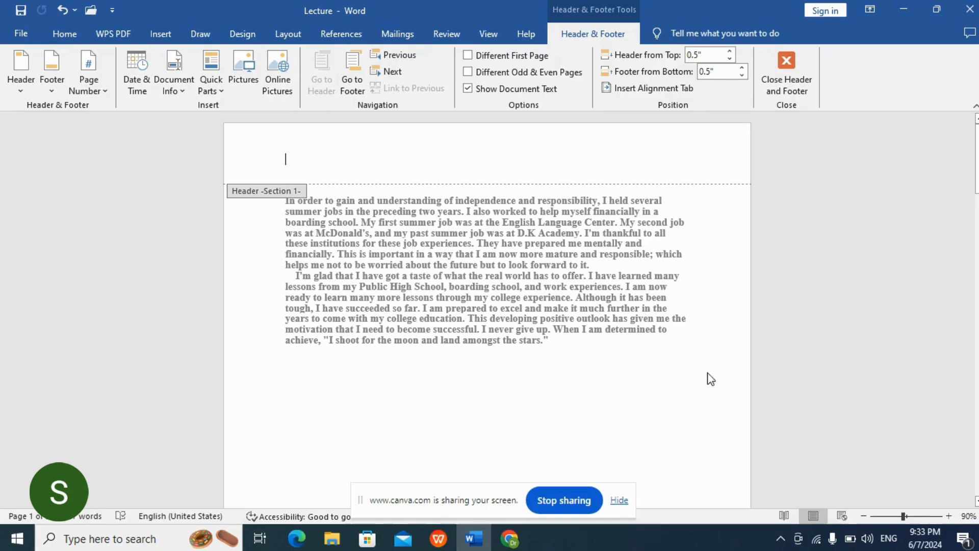
left_click_drag(977, 168, 977, 254)
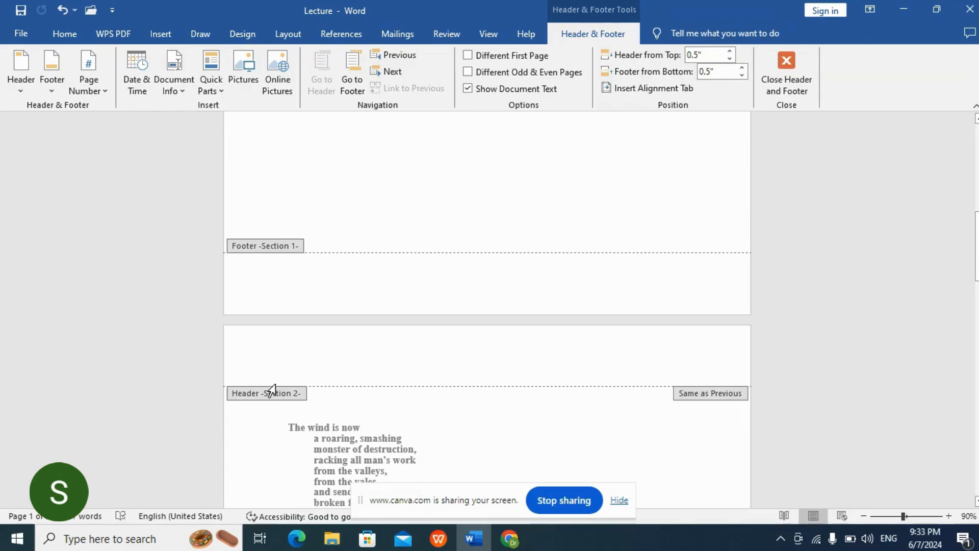
left_click(279, 401)
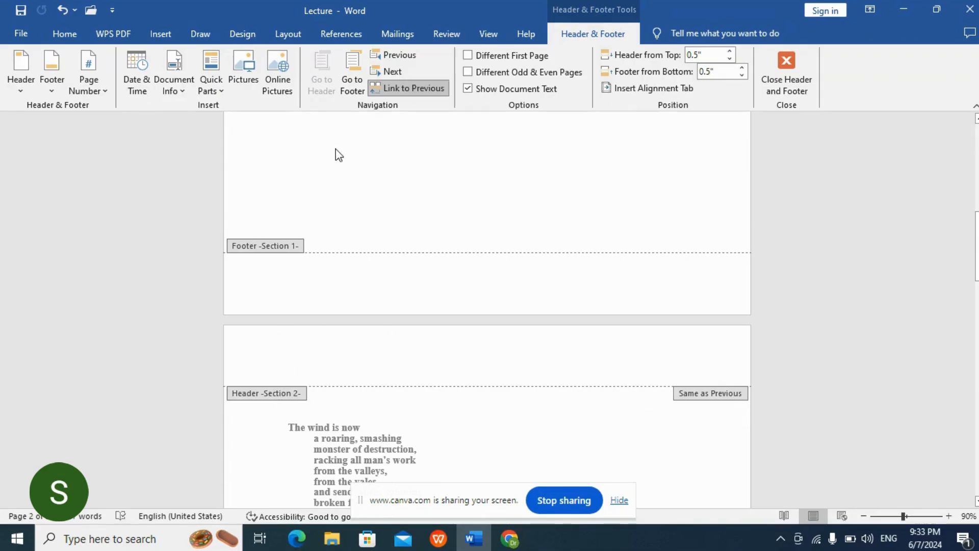
left_click(398, 89)
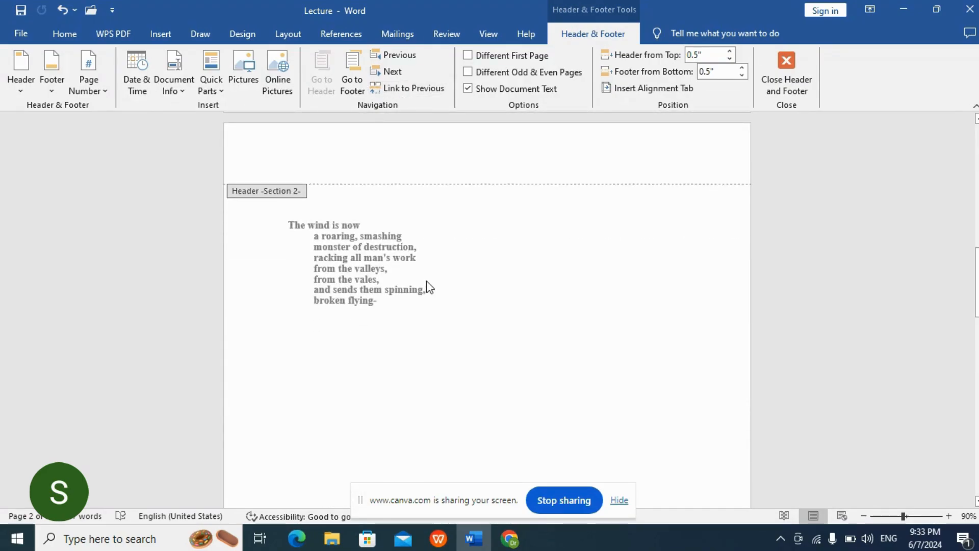
Switch to the WPS presentation and show the slide "Section 5: Changing Page Orientation in Different Sections".
left_click(438, 539)
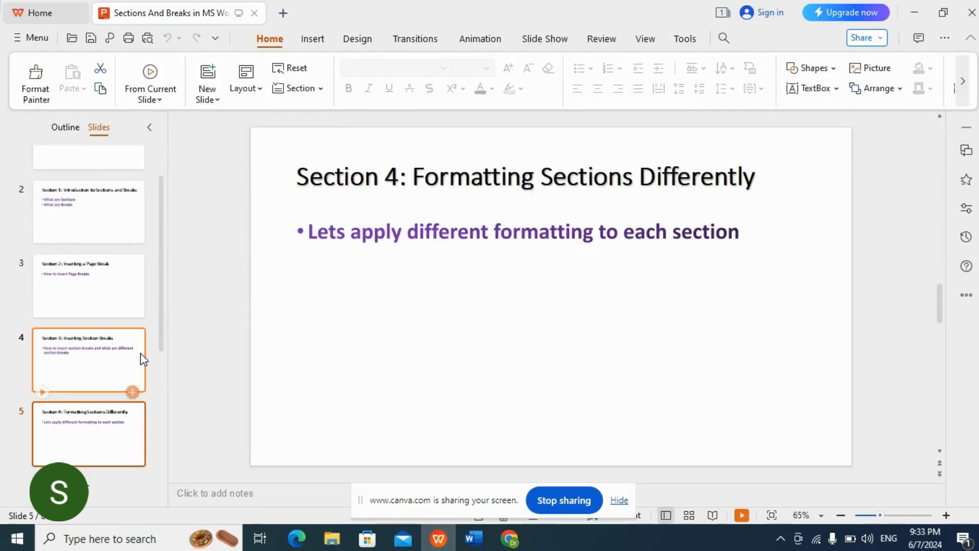
scroll(160, 336, "down", 2)
scroll(177, 412, "down", 3)
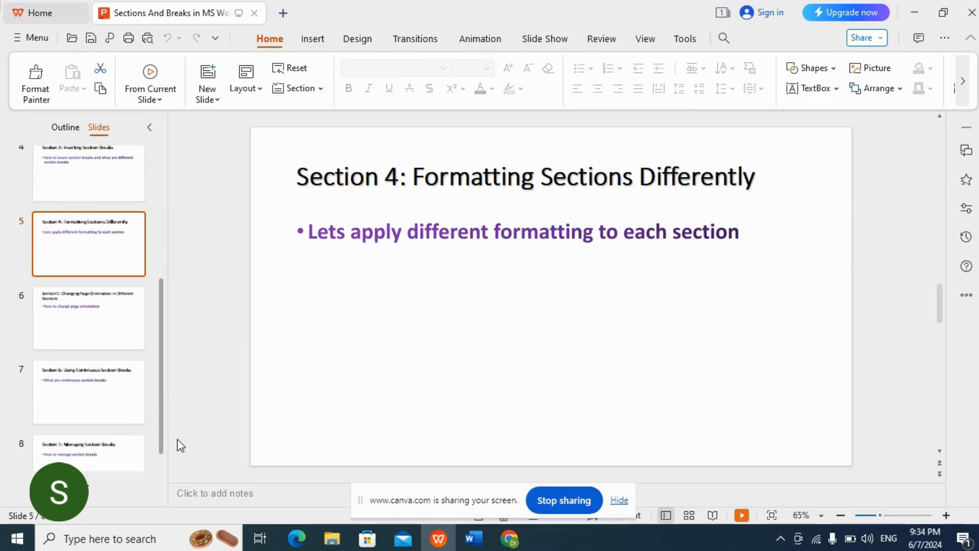
left_click(99, 299)
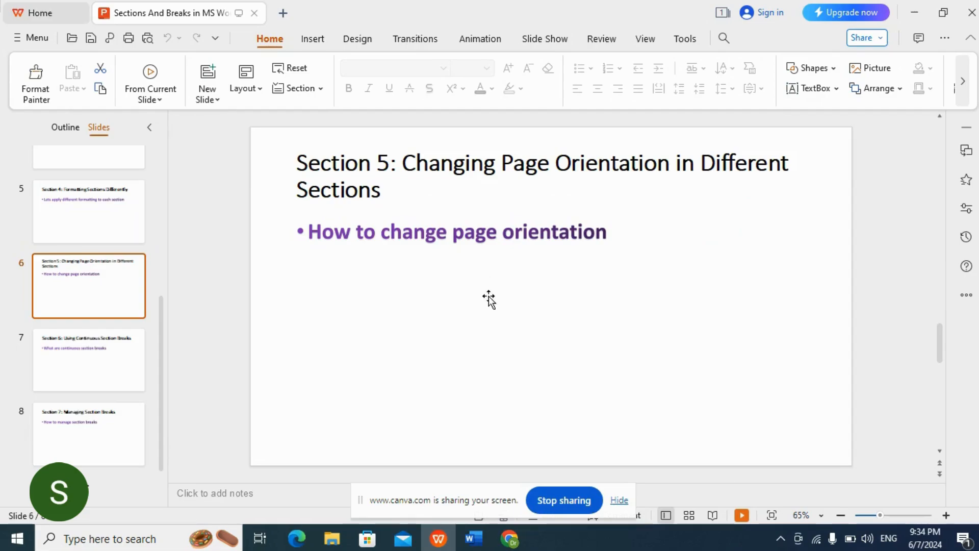
Switch back to Word, leave header editing, and set the poem's section to Landscape orientation.
left_click(474, 538)
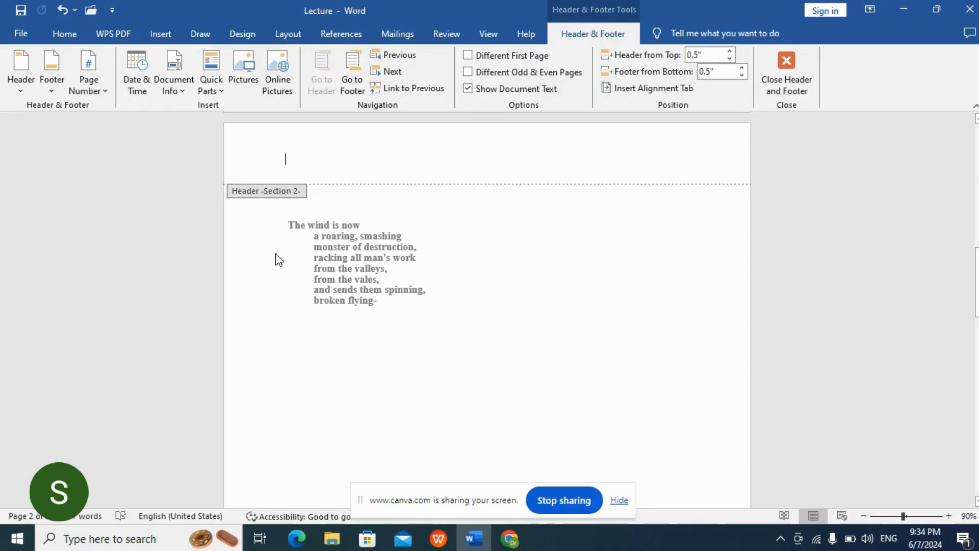
double_click(286, 290)
left_click(286, 317)
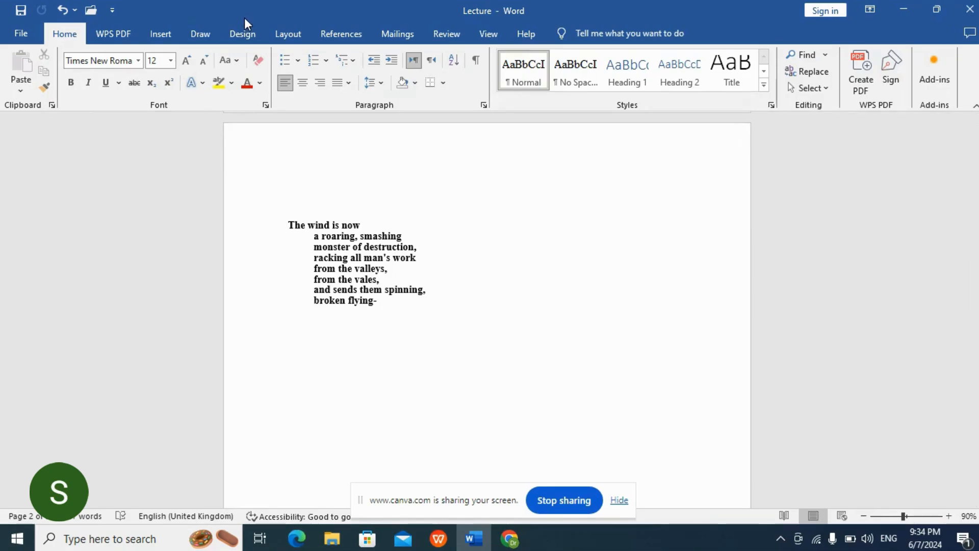
left_click(293, 34)
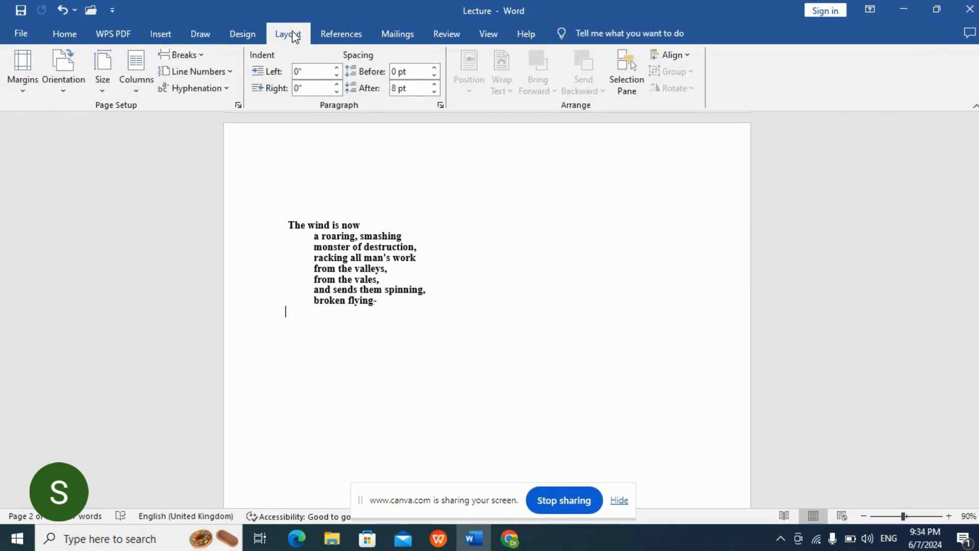
left_click(61, 86)
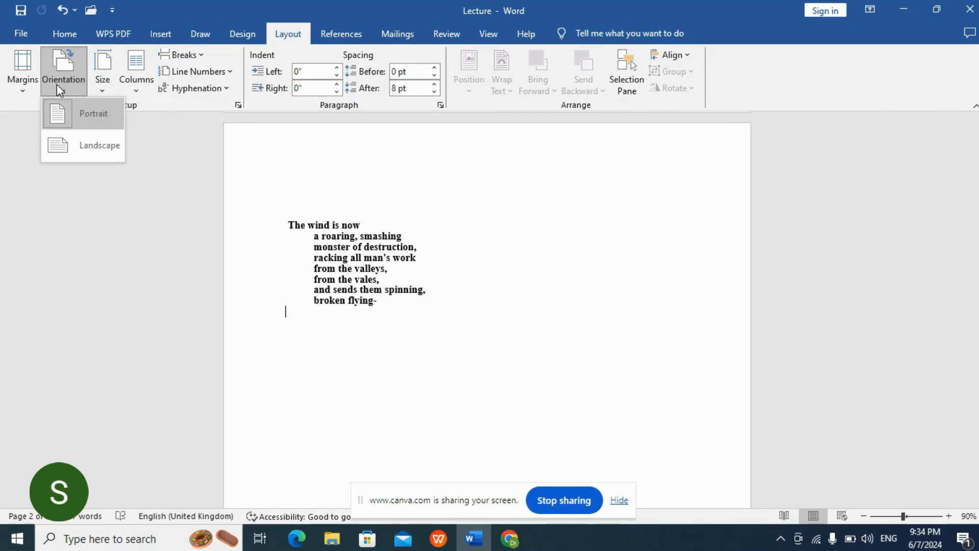
left_click(82, 144)
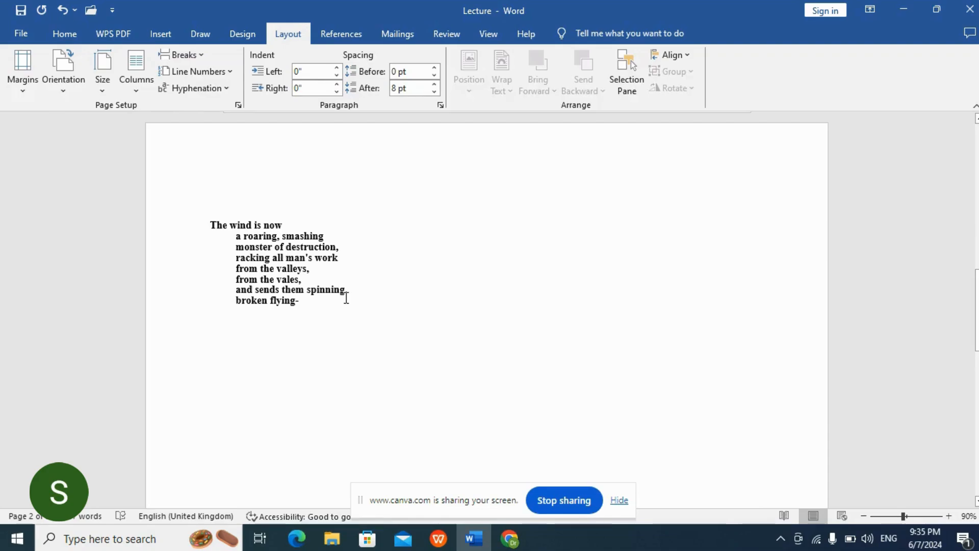
mouse_move(977, 310)
left_mouse_down()
mouse_move(977, 436)
mouse_move(977, 207)
mouse_move(976, 328)
mouse_move(977, 309)
left_mouse_up()
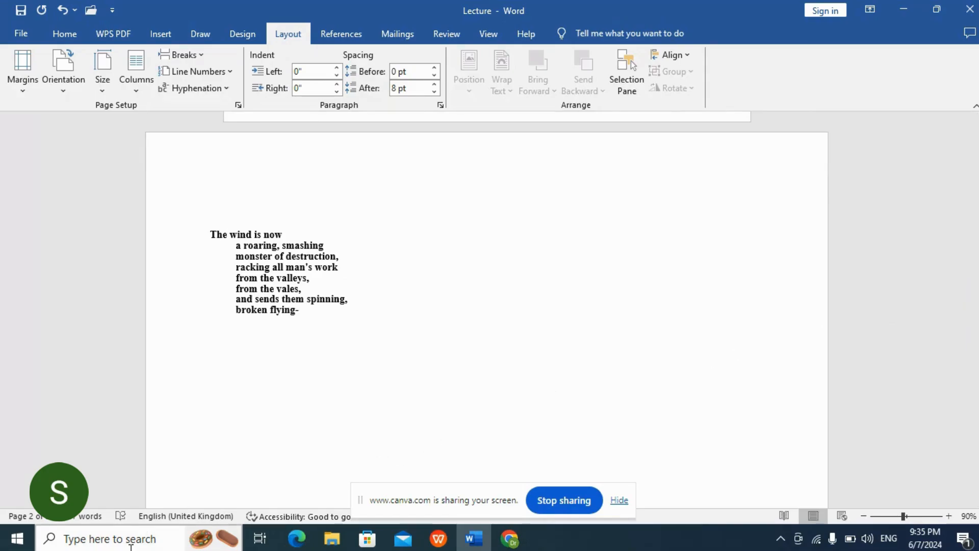
Switch to the WPS presentation, present the slide "Section 6: Using Continuous Section Breaks" full screen, and end the show.
left_click(443, 545)
left_click(88, 377)
key("shift+F5")
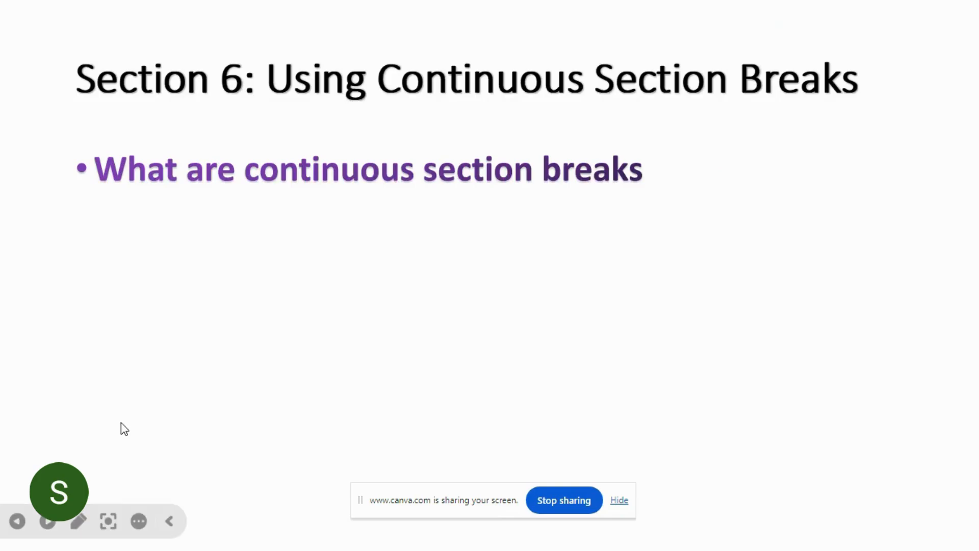
left_click(138, 521)
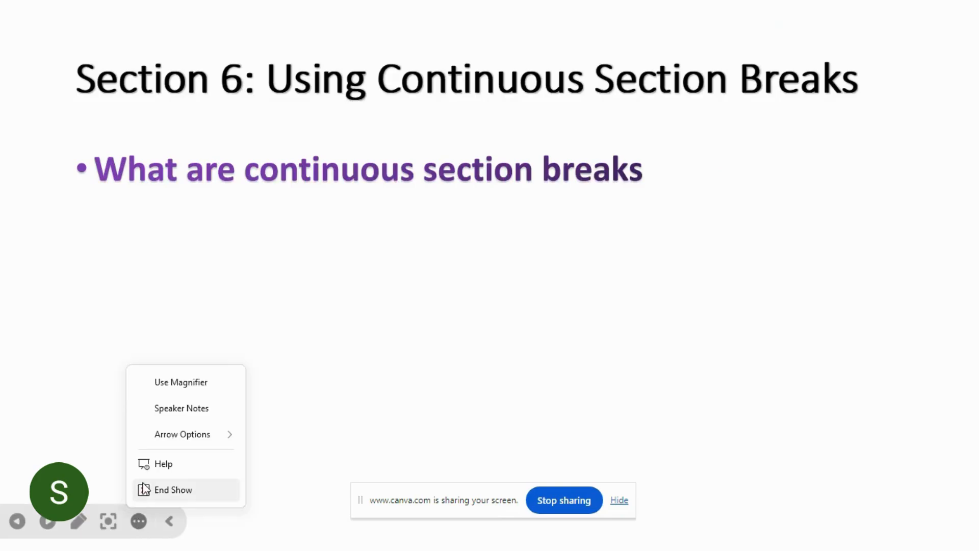
left_click(168, 489)
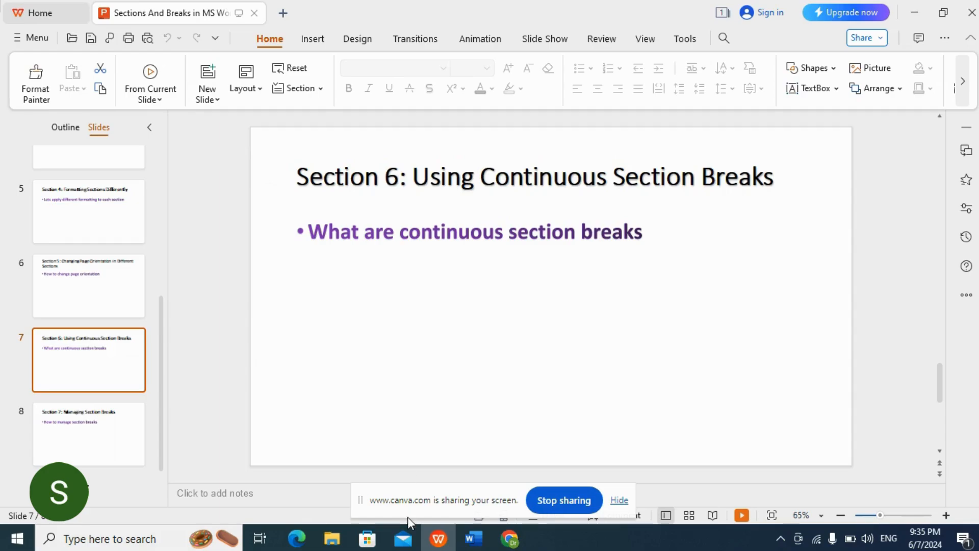
Switch back to Word and insert a Continuous section break on the blank line after the poem.
left_click(474, 538)
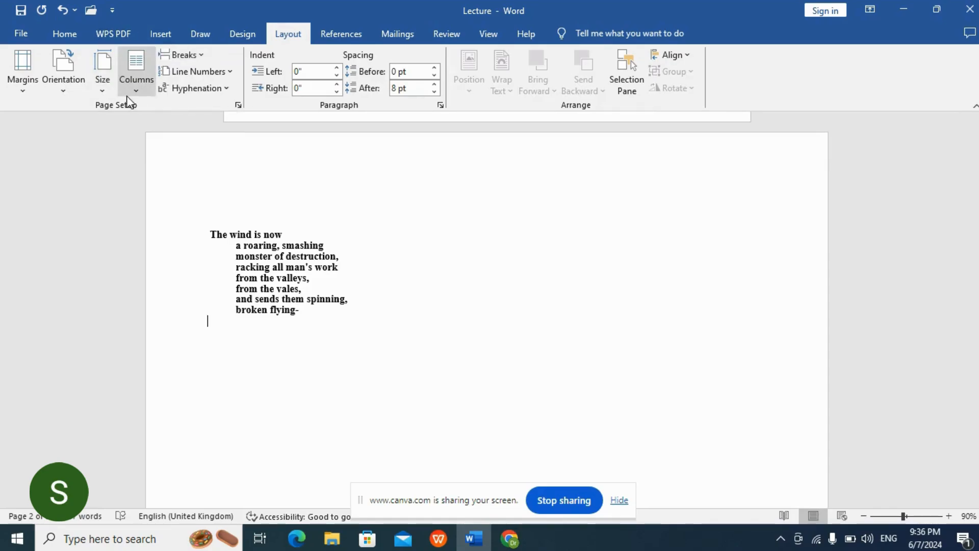
left_click(200, 54)
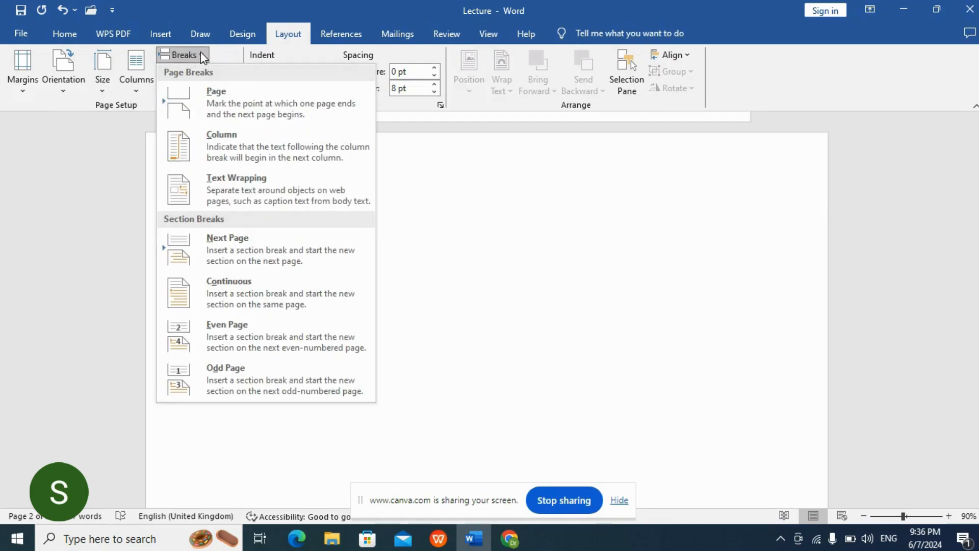
left_click(238, 291)
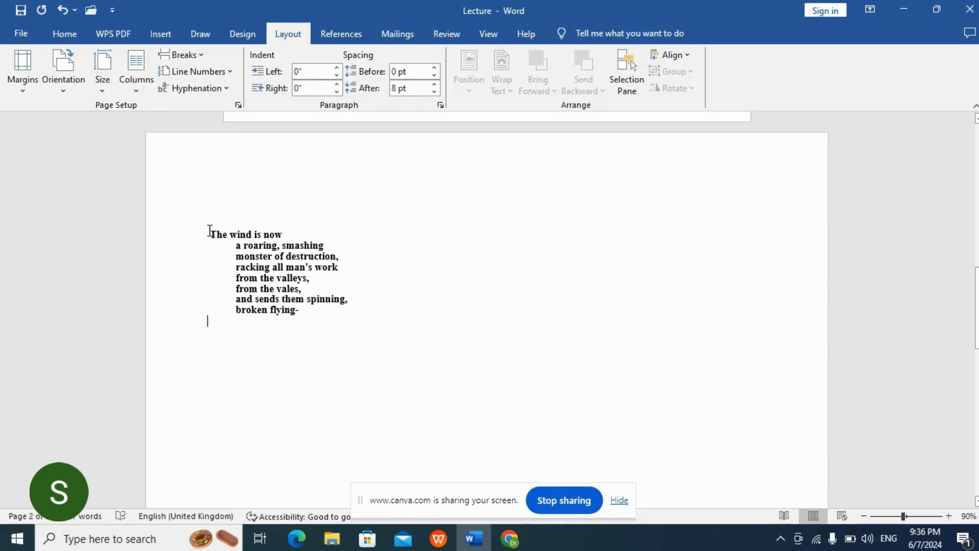
Lay out the poem's section in two columns.
left_click(229, 274)
left_click(135, 91)
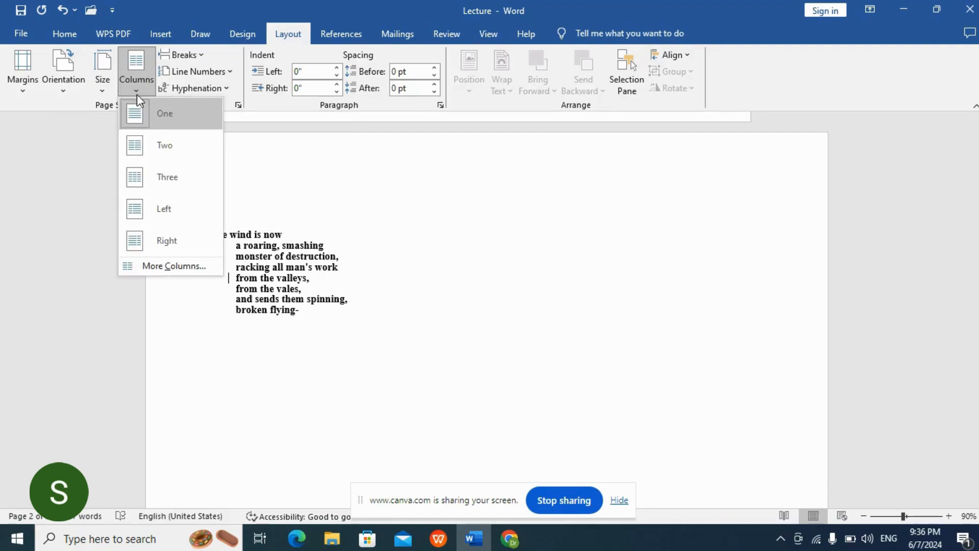
left_click(163, 147)
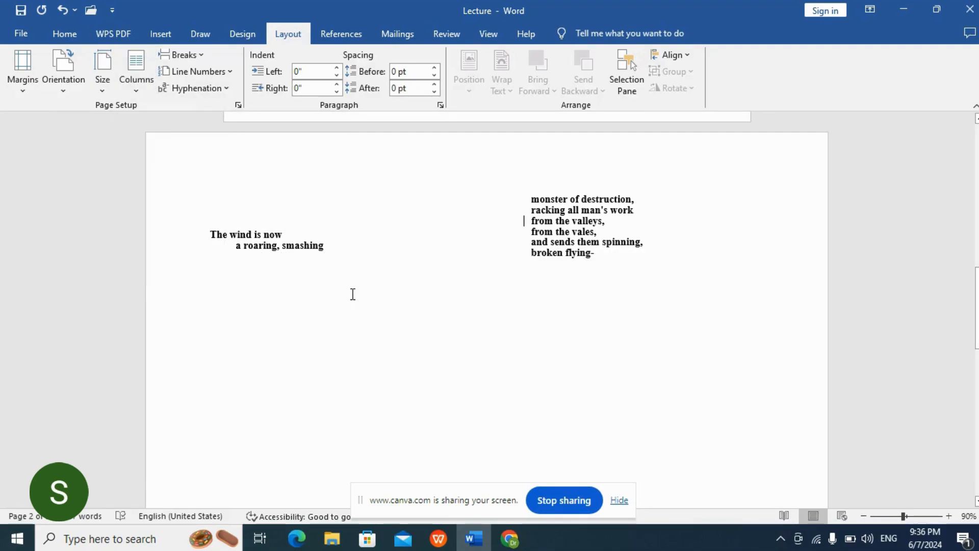
Switch to the WPS presentation and show the slide "Section 7: Managing Section Breaks".
left_click(439, 540)
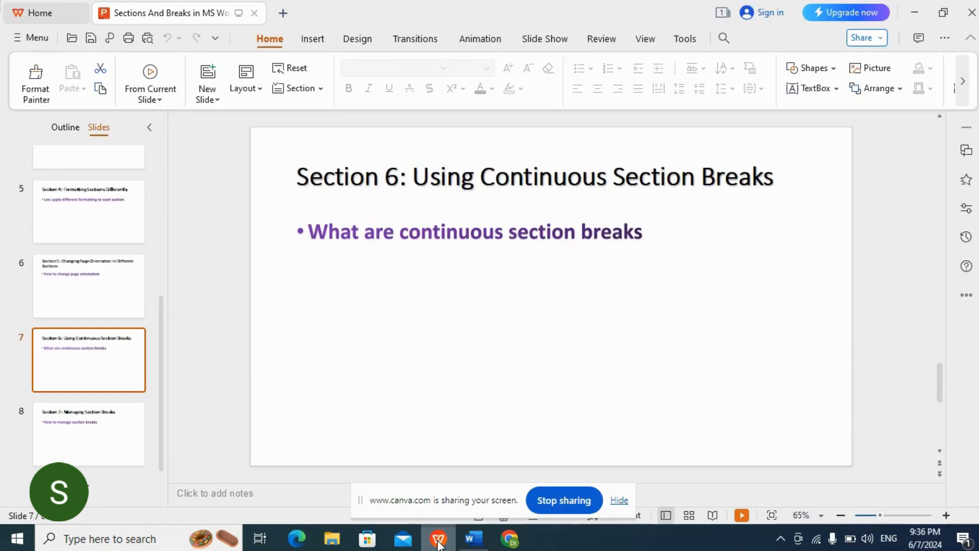
left_click(92, 427)
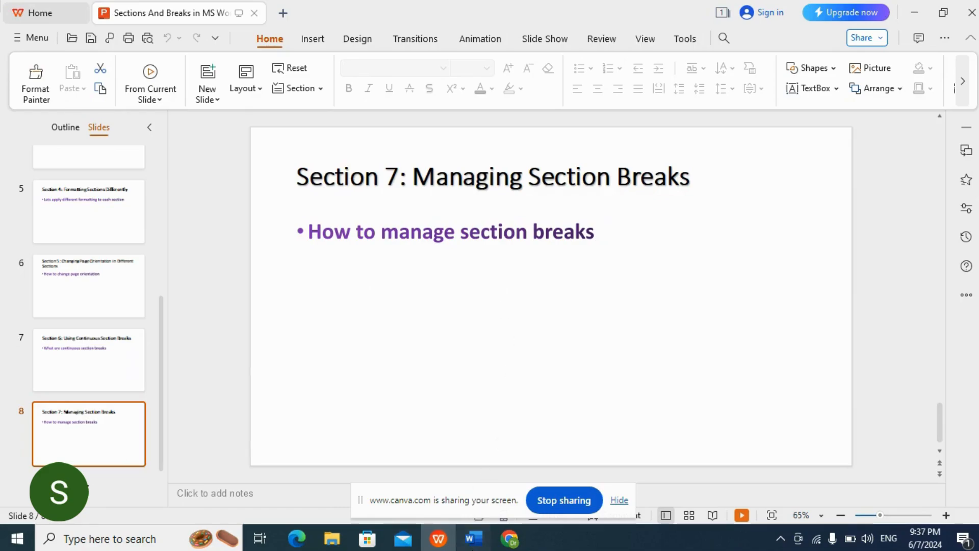
Switch back to Word and, in Draft view, delete the Continuous section break below the poem.
left_click(474, 538)
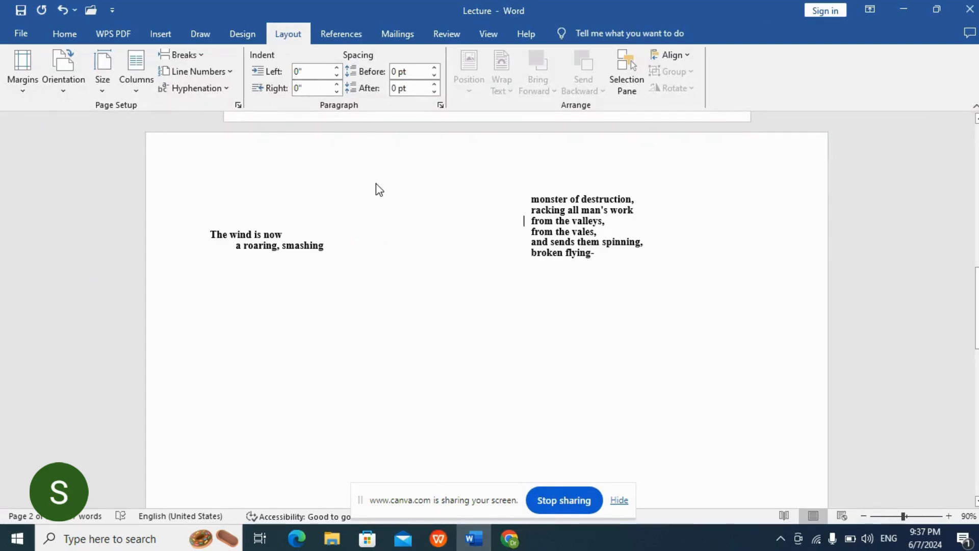
left_click(489, 35)
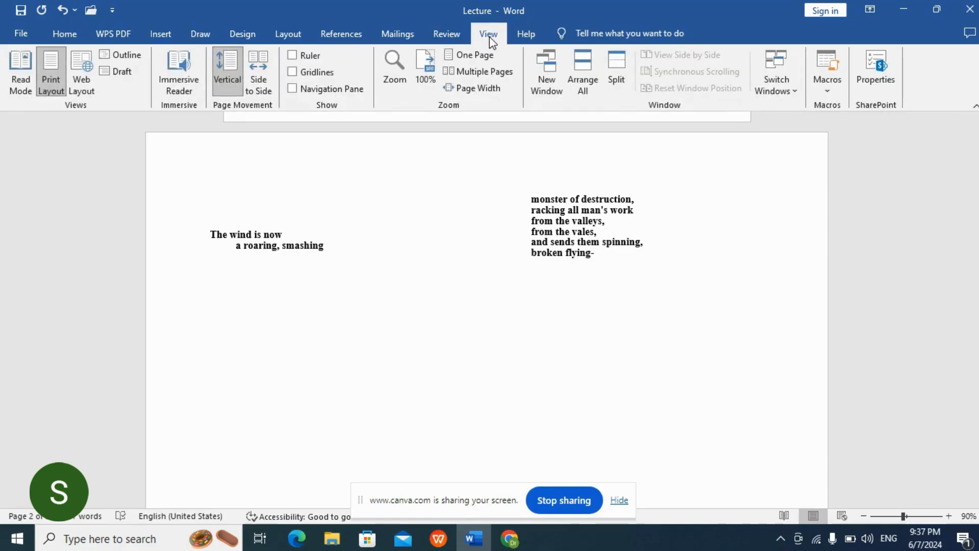
left_click(133, 76)
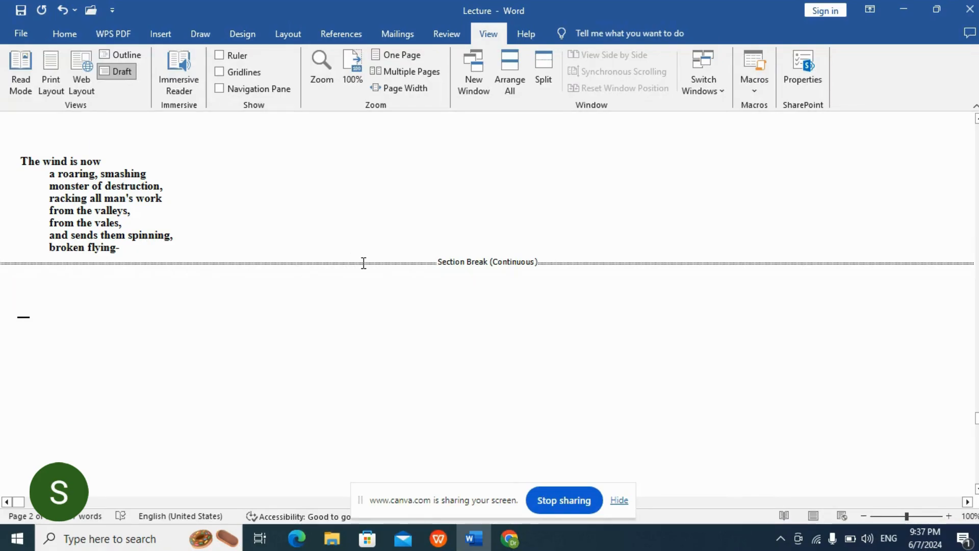
left_click(351, 262)
key("Delete")
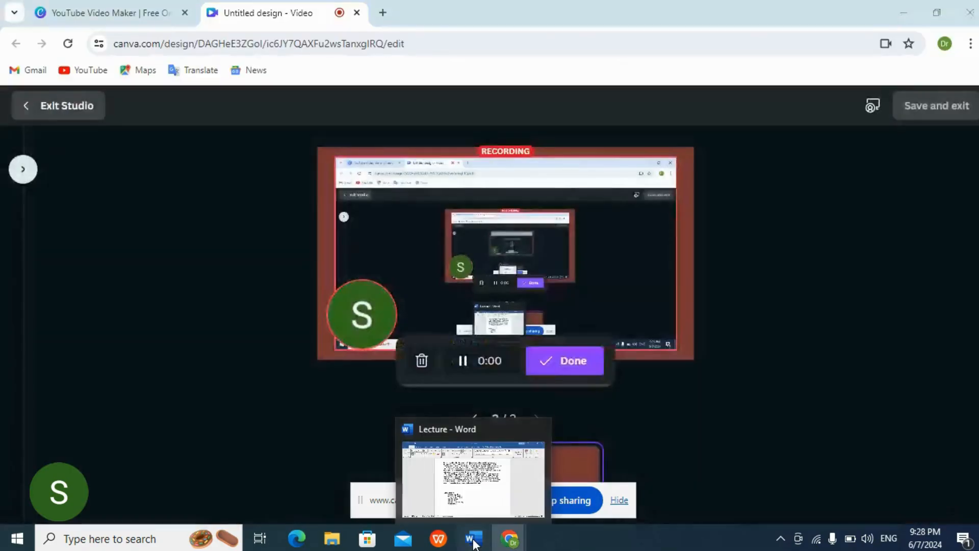
Switch from the browser to the "Lecture" document in Word.
left_click(470, 468)
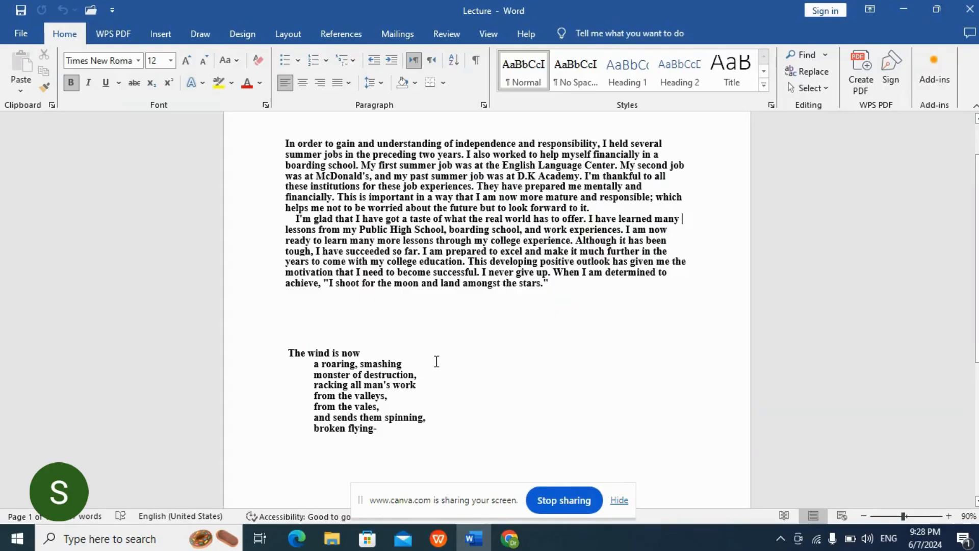